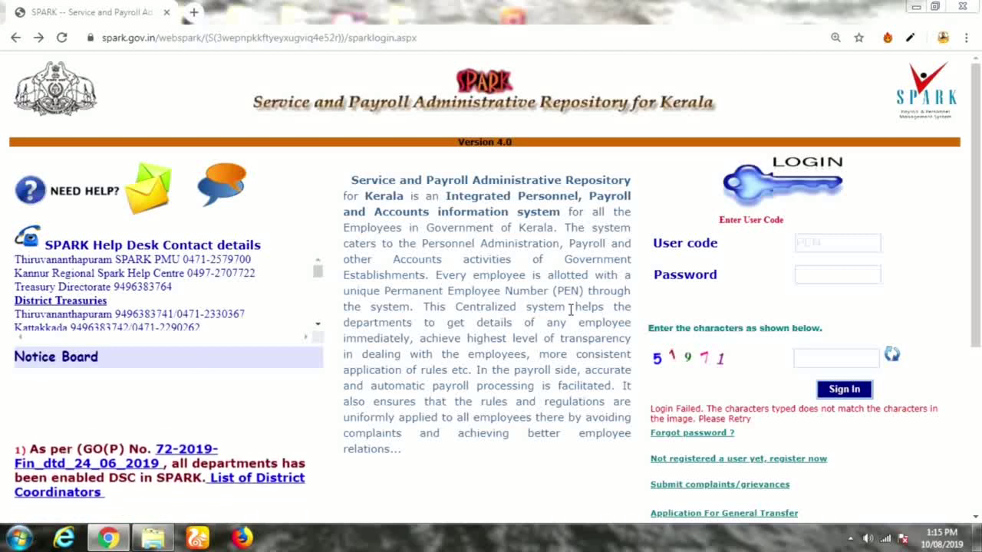
# Go to the Reset Password form via 'Forgot password ?' and dismiss the saved e-mail suggestions.
pyautogui.click(682, 434)
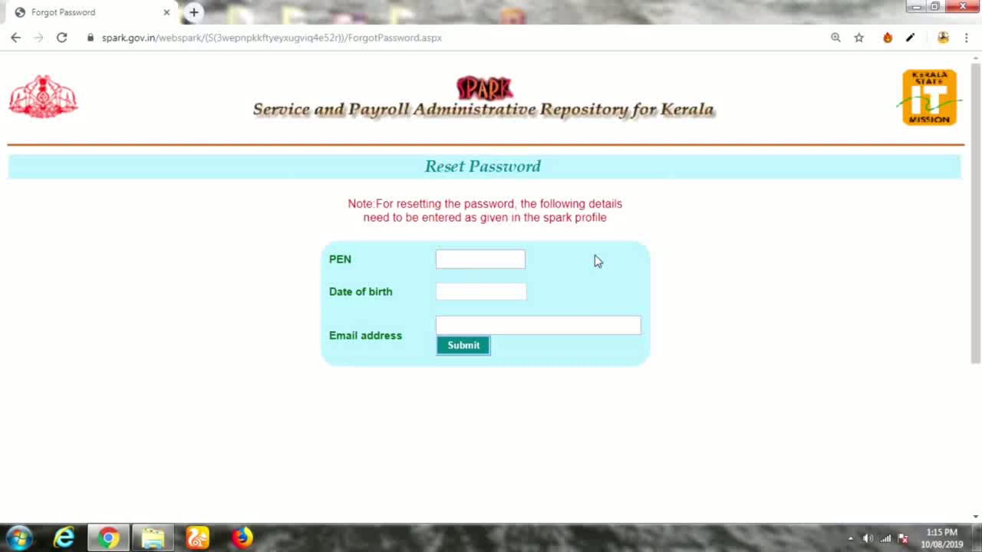
pyautogui.click(500, 325)
pyautogui.click(760, 310)
# Return to the SPARK login page and reload it, resending the form data.
pyautogui.click(15, 37)
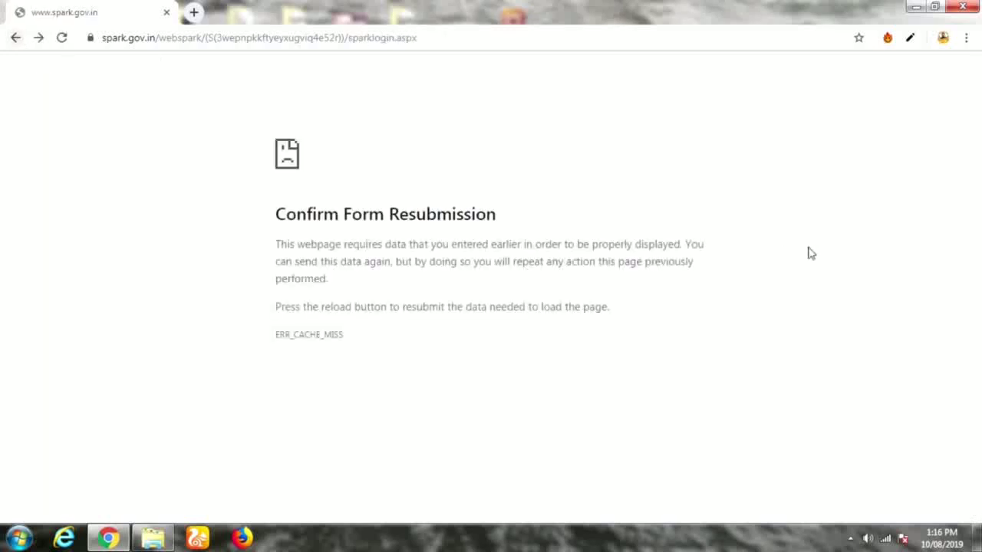
pyautogui.click(62, 37)
pyautogui.click(547, 149)
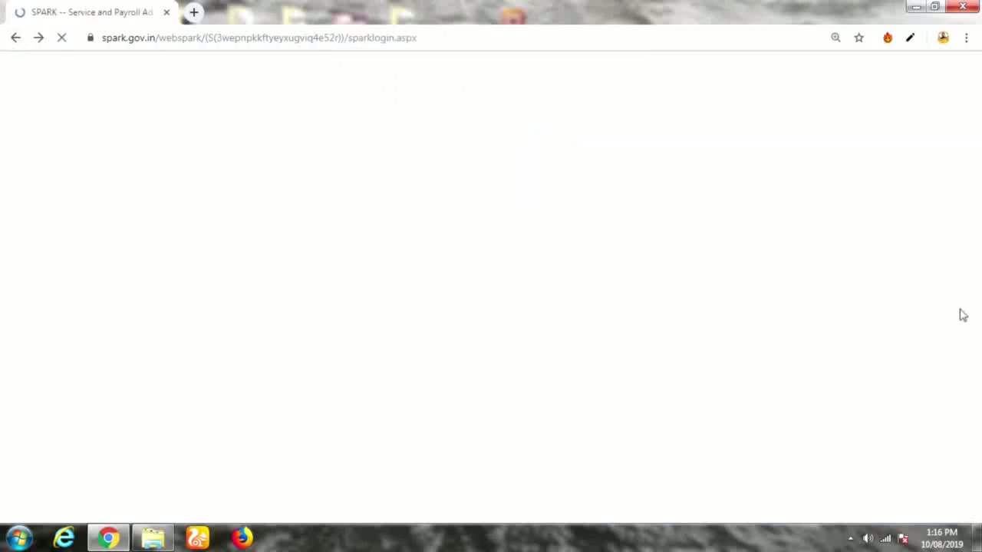
# Delete the prefilled user code and reopen the Reset Password form at the PEN field.
pyautogui.moveTo(837, 243); pyautogui.dragTo(773, 250)
pyautogui.press('BackSpace')
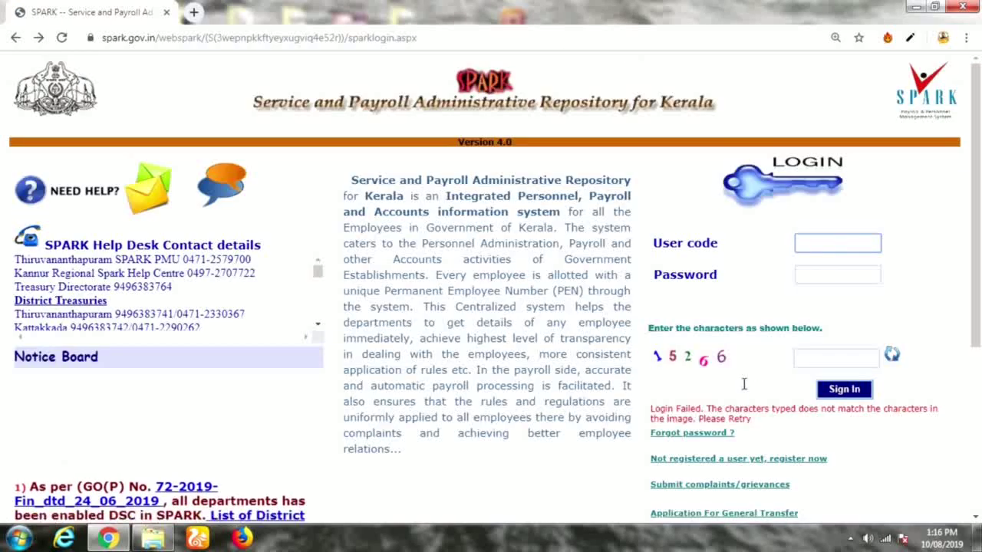
pyautogui.click(708, 435)
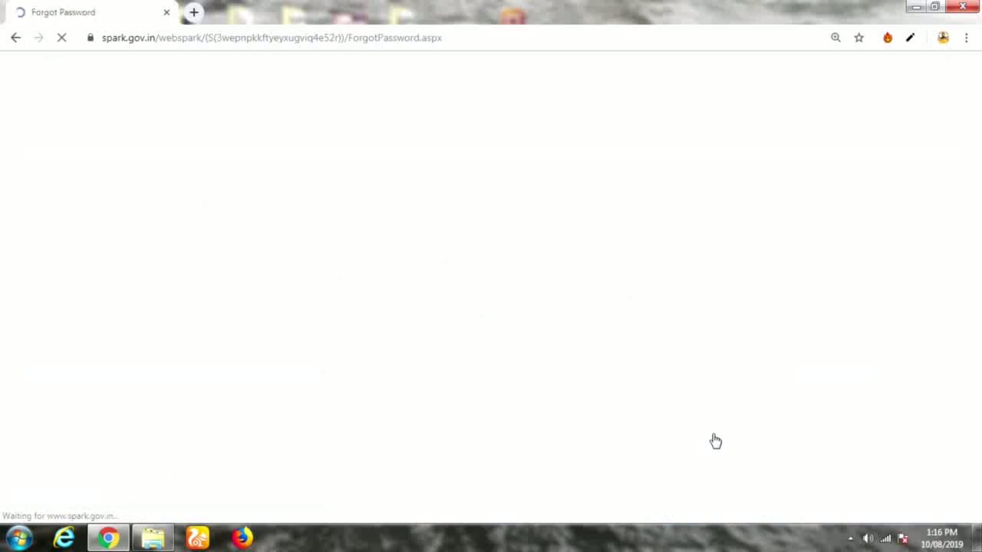
pyautogui.click(447, 259)
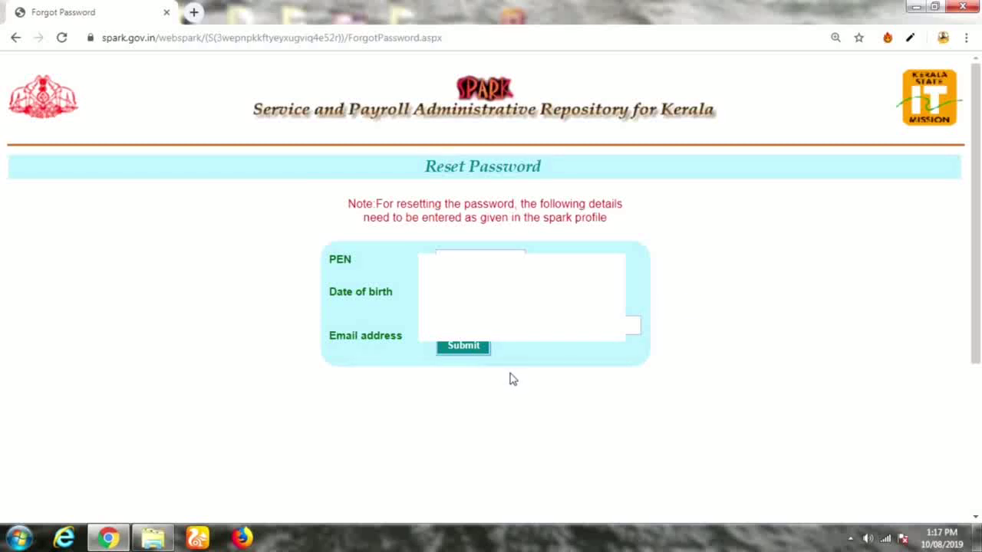
# Submit the PEN, birth date and e-mail details, then verify the mobile number to receive an SMS OTP.
pyautogui.click(460, 347)
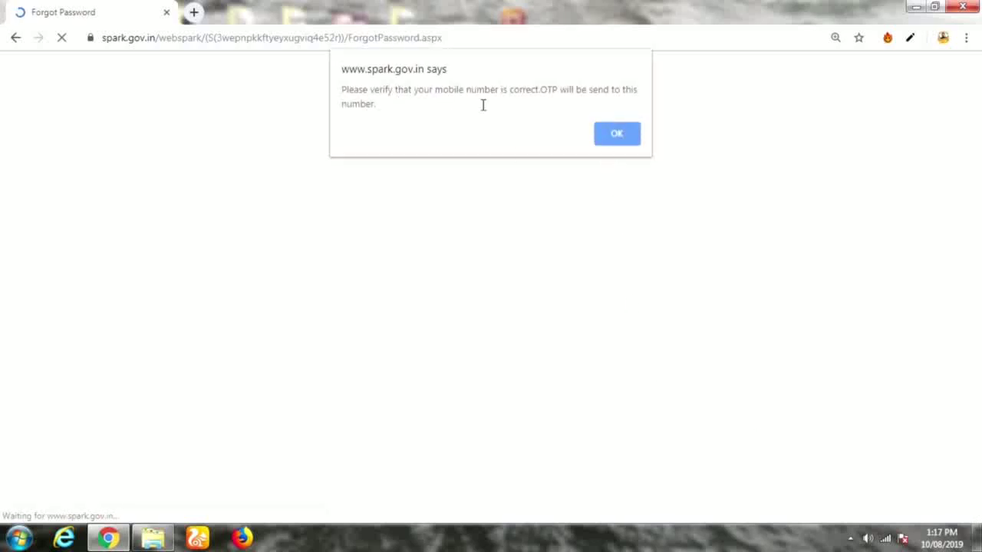
pyautogui.click(618, 139)
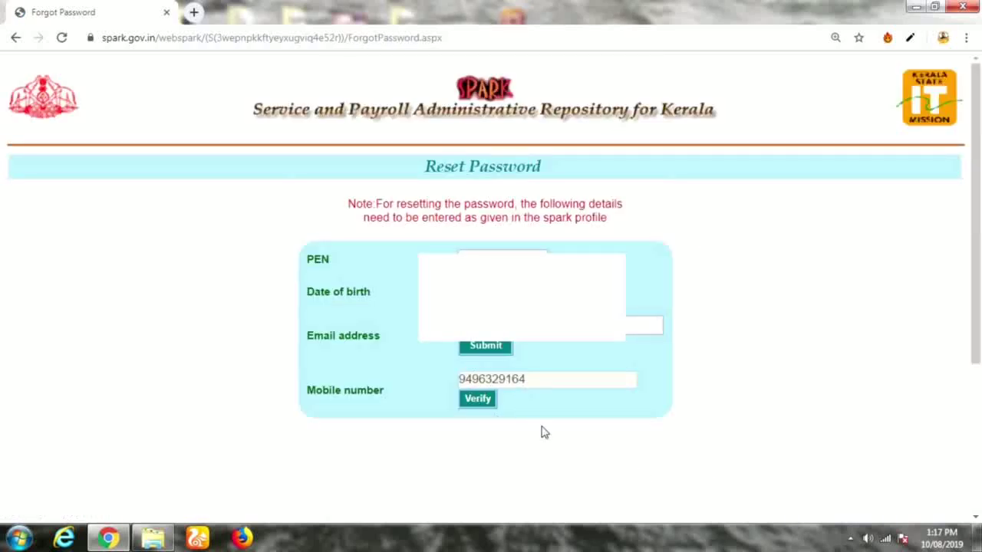
pyautogui.click(478, 399)
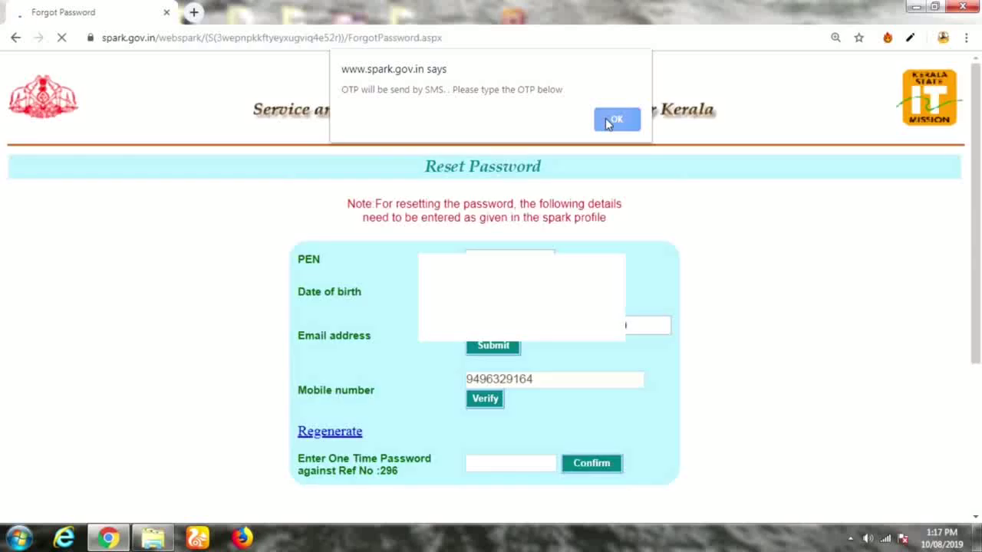
pyautogui.click(613, 118)
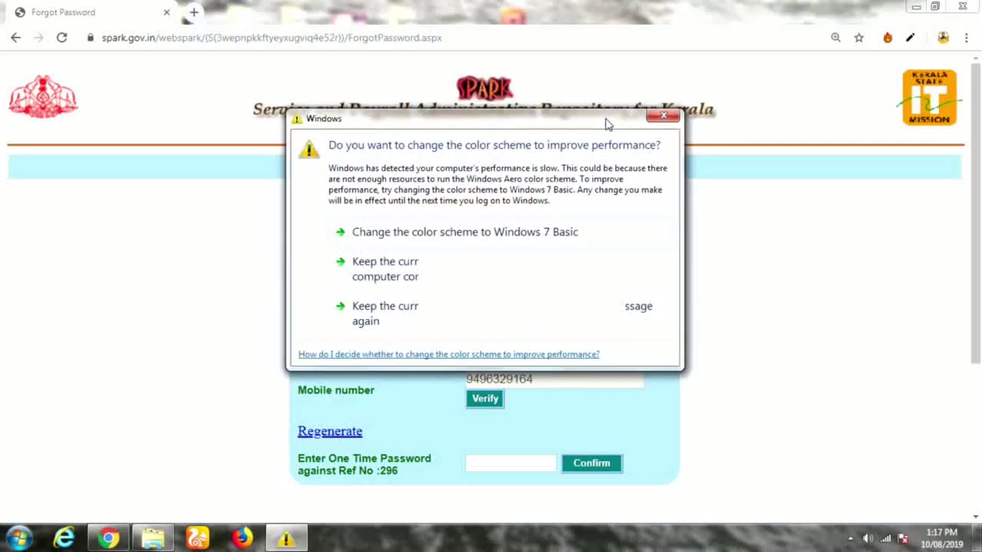
pyautogui.click(383, 313)
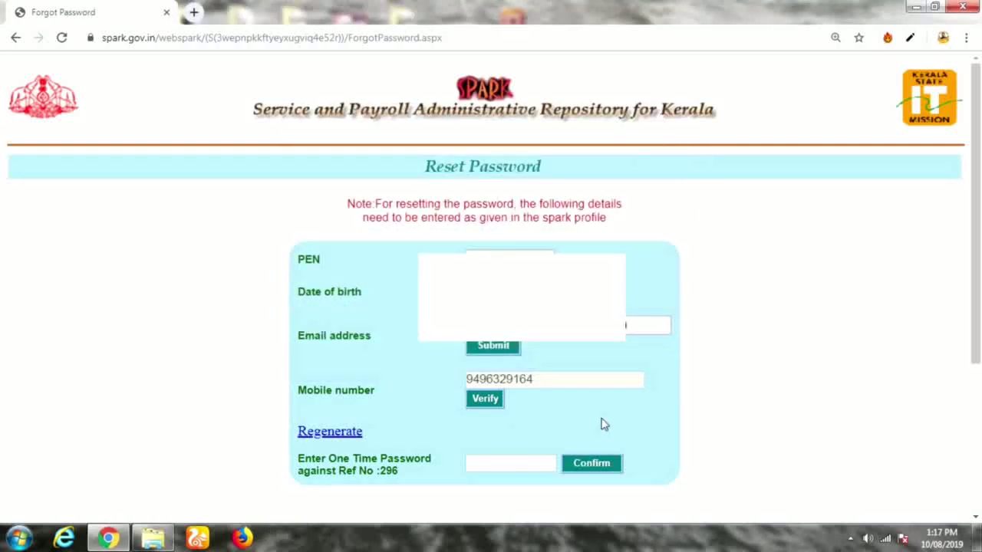
pyautogui.click(488, 465)
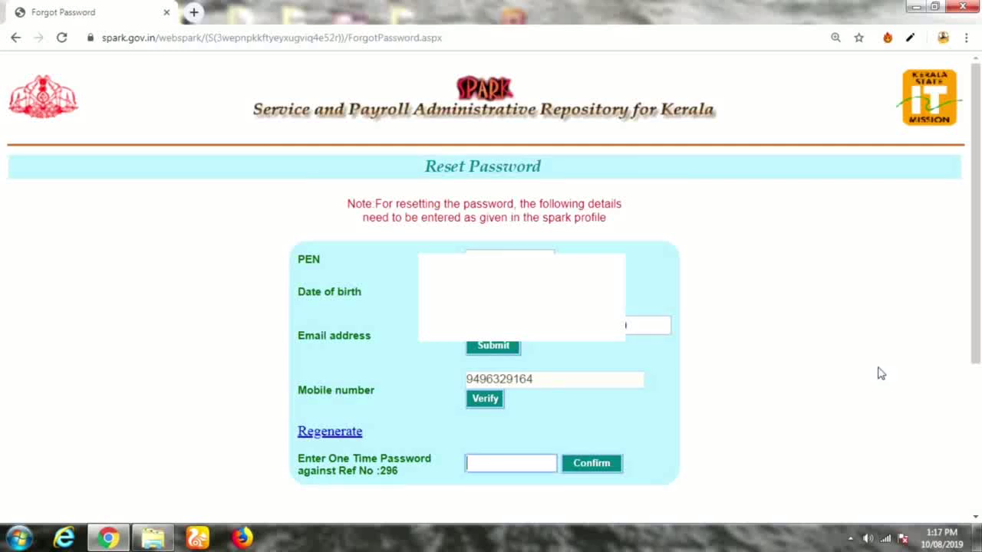
# Enter the one-time password received by SMS and confirm it.
pyautogui.write('••••••')
pyautogui.click(590, 465)
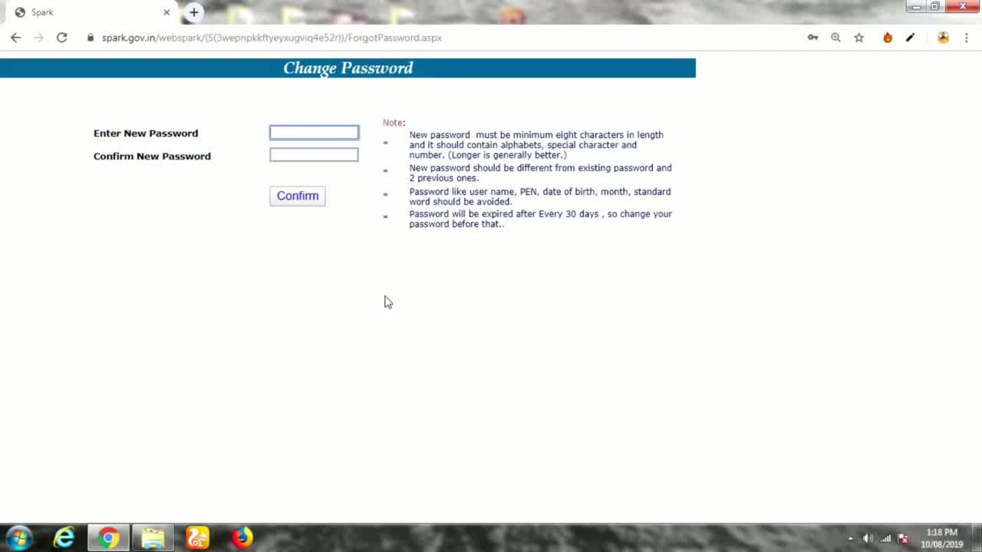
# Enter the new account password twice and submit the change.
pyautogui.write('•••••••••••')
pyautogui.click(290, 155)
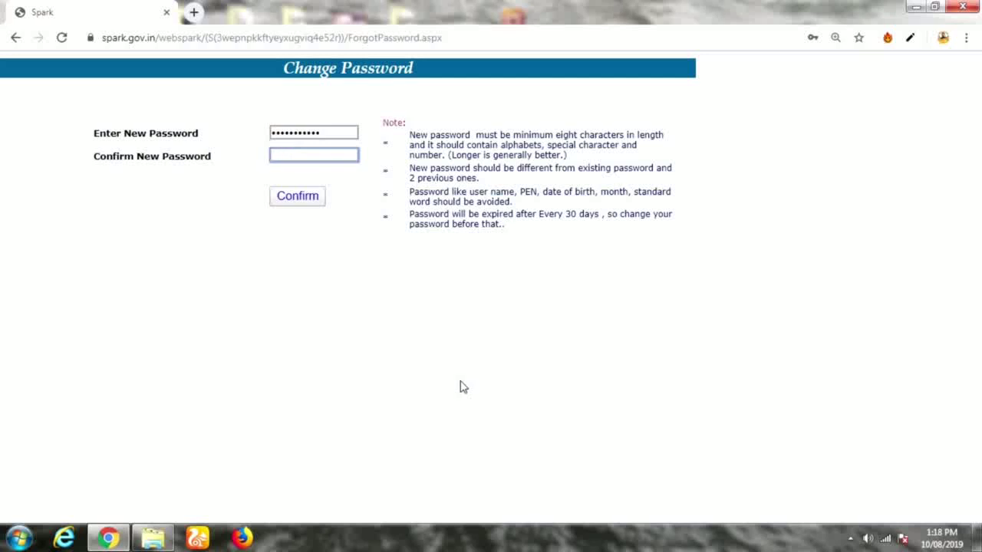
pyautogui.write('•••••••••••')
pyautogui.click(297, 198)
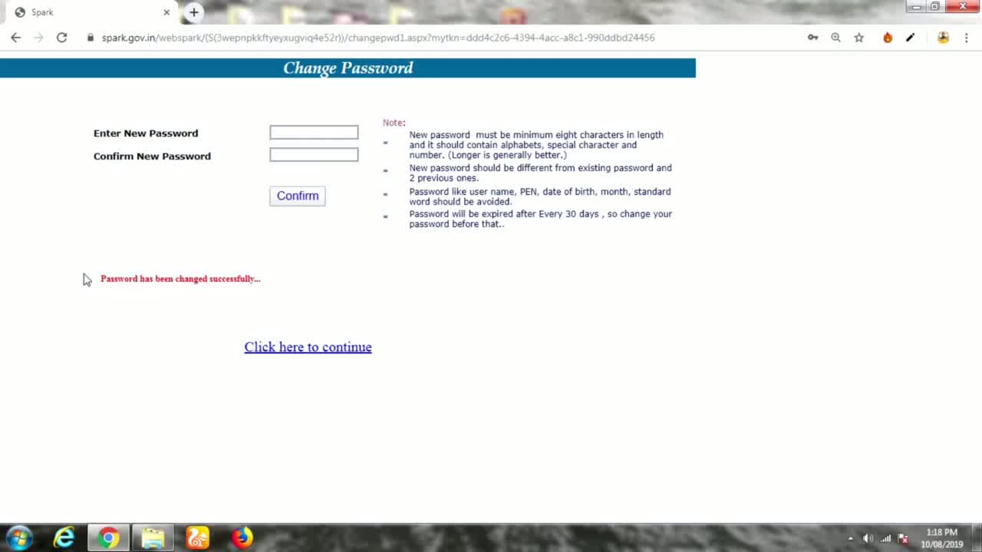
# Follow 'Click here to continue' back to the login page, ready at the User code field.
pyautogui.moveTo(100, 281); pyautogui.dragTo(105, 279)
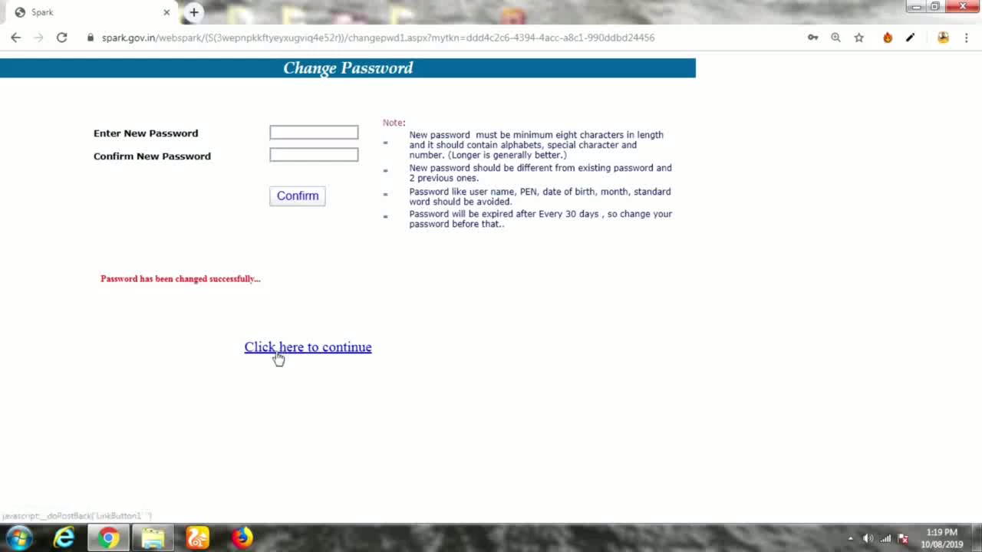
pyautogui.click(316, 351)
pyautogui.click(842, 241)
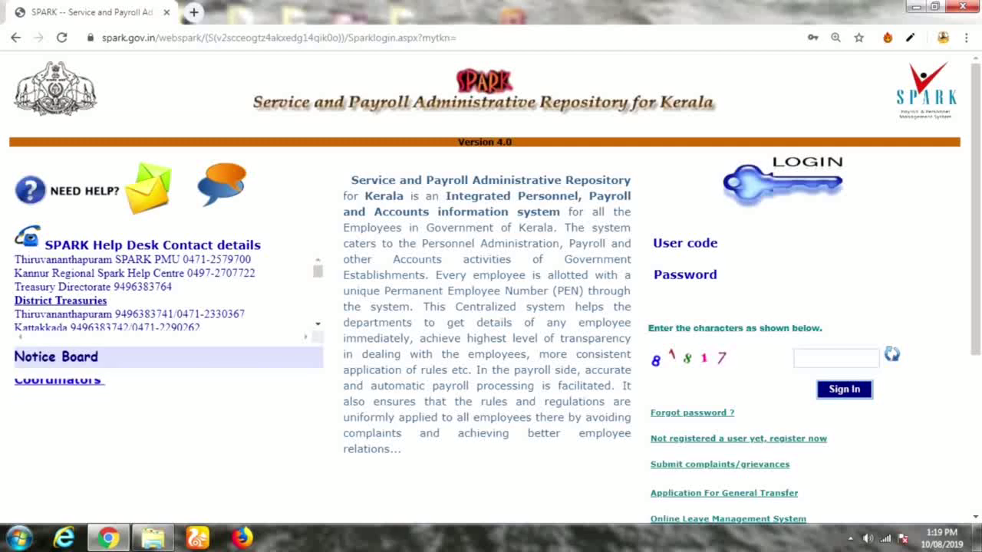
# Enter the captcha, sign in to the Establishment Interface, dismiss the last-login notice, then sign out.
pyautogui.click(829, 365)
pyautogui.write('818')
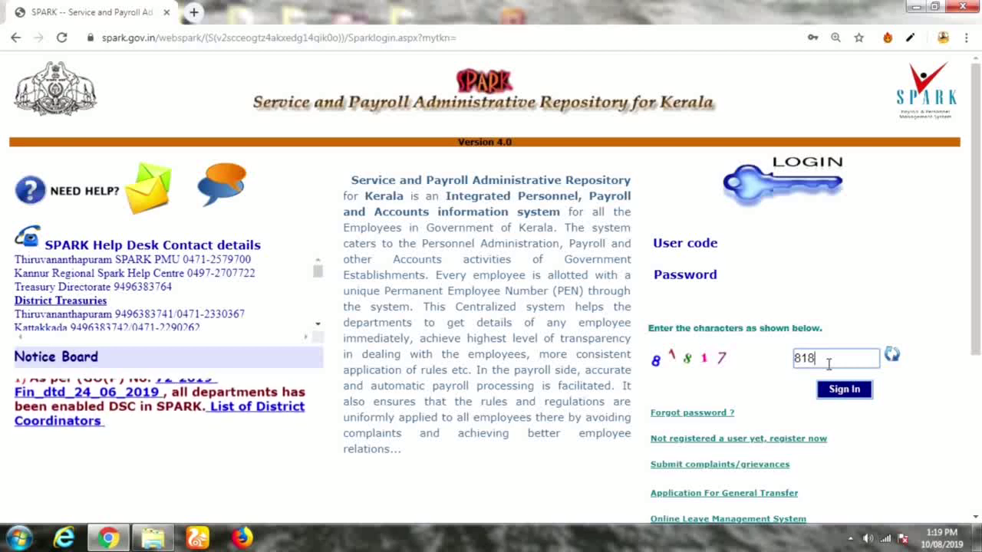
pyautogui.write('17')
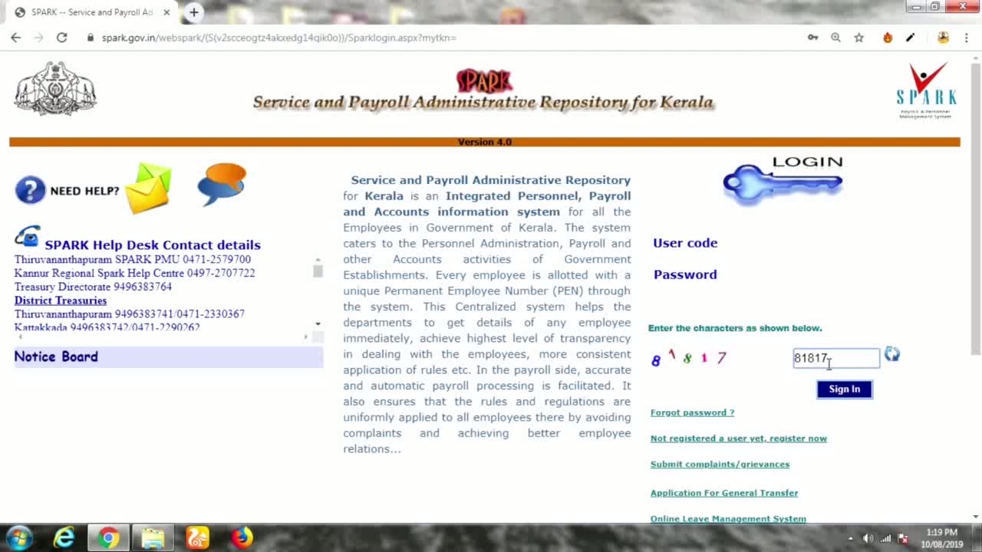
pyautogui.click(842, 393)
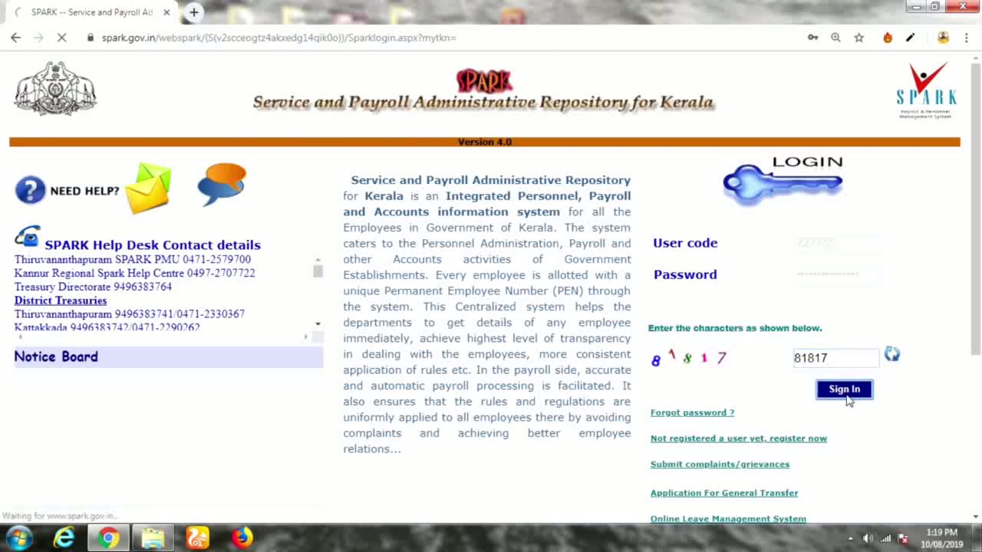
pyautogui.click(605, 232)
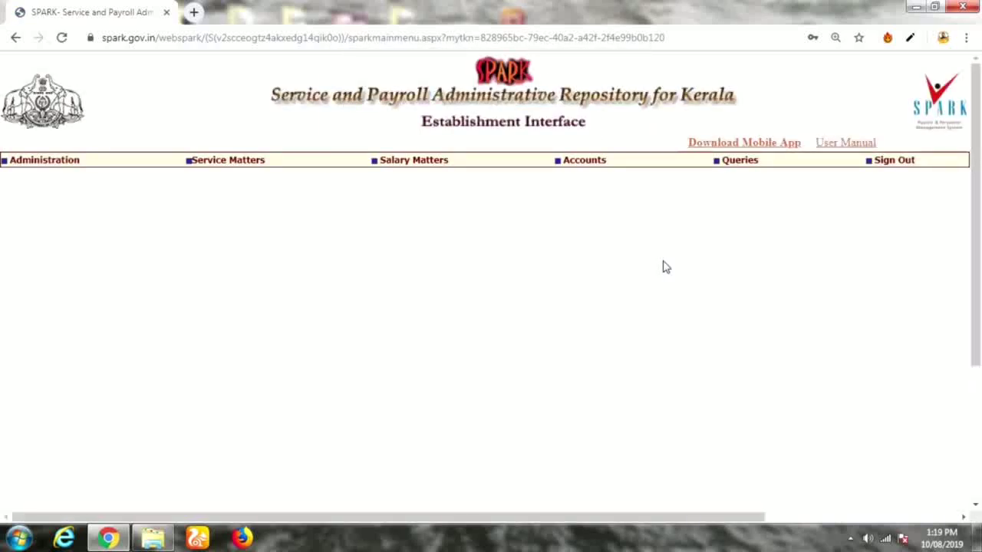
pyautogui.click(890, 166)
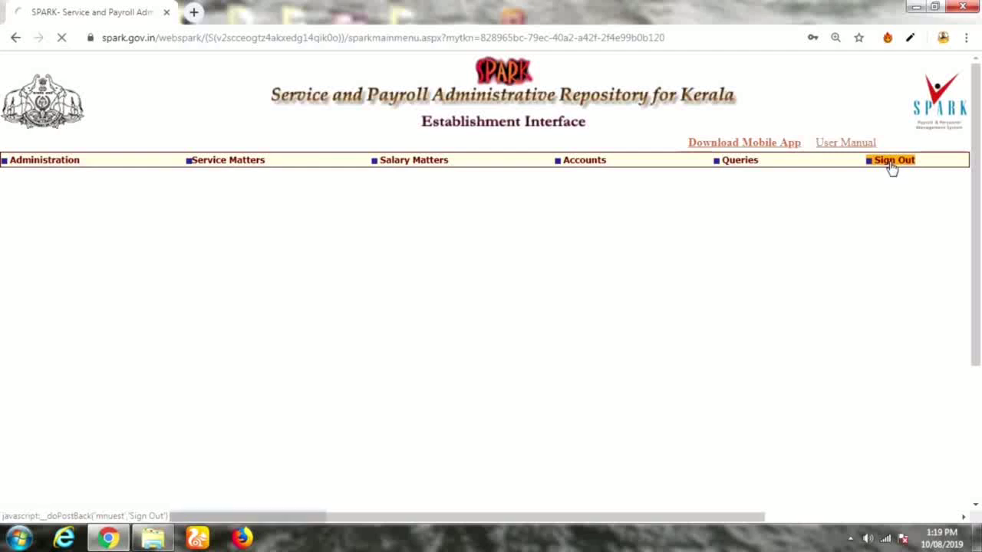